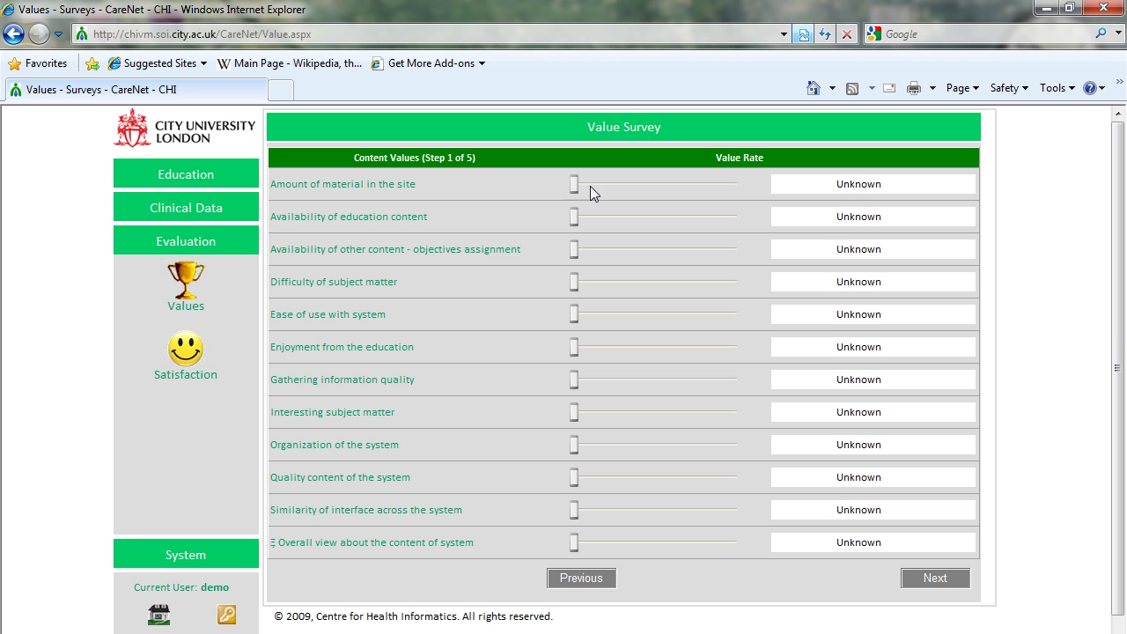
# Rate amount of material Not important, availability not so important, difficulty slightly important, ease of use highest
pyautogui.click(590, 186)
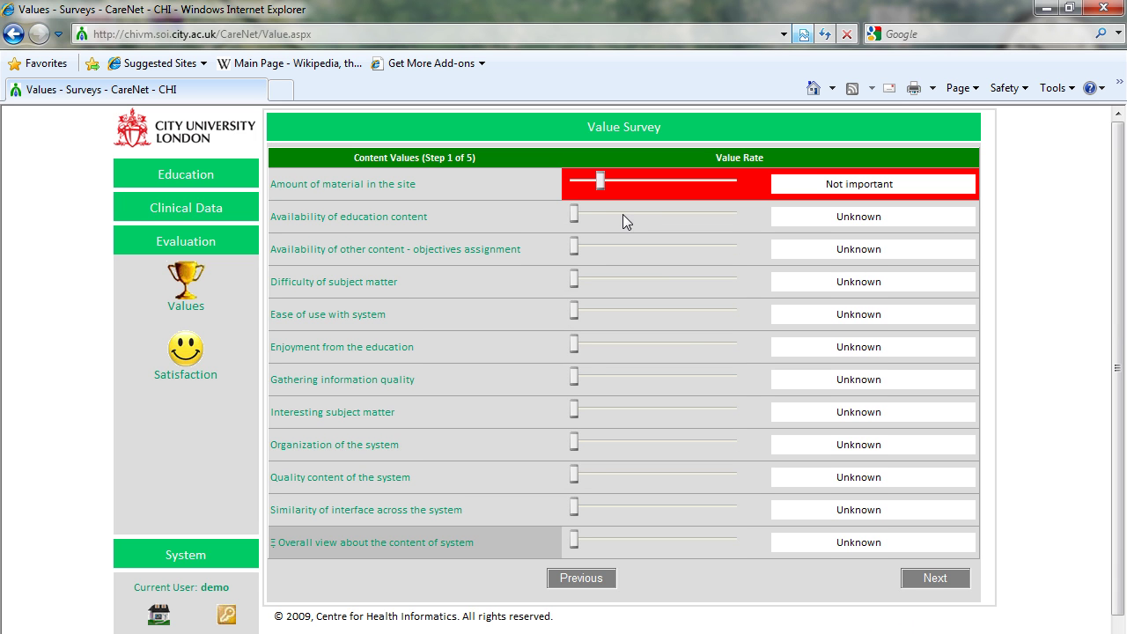
pyautogui.click(627, 211)
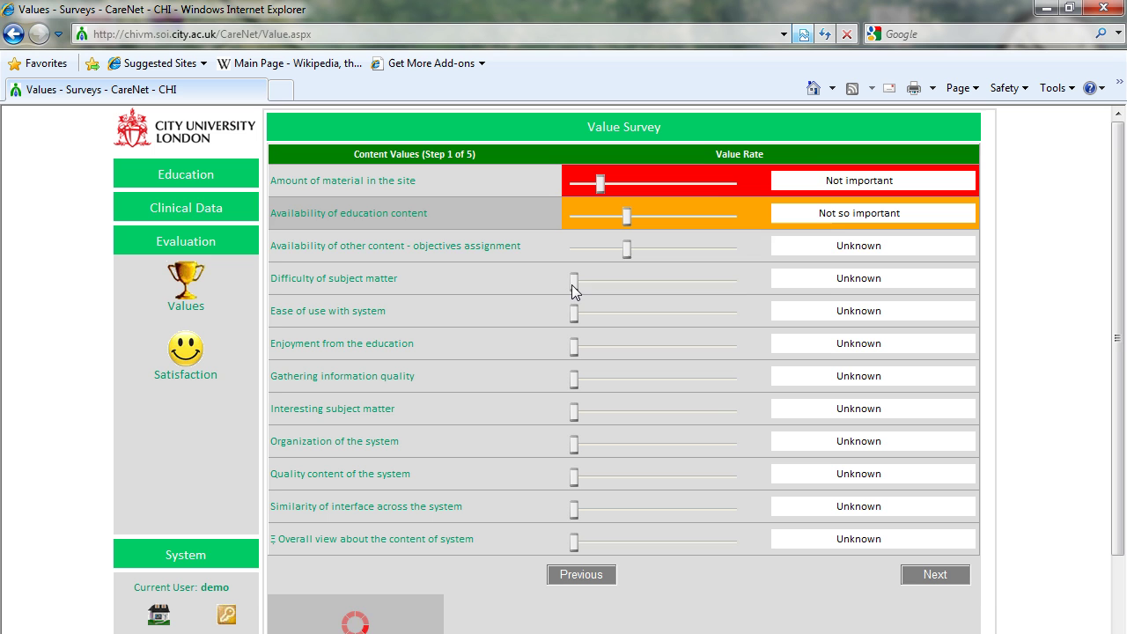
pyautogui.moveTo(574, 284); pyautogui.dragTo(633, 282)
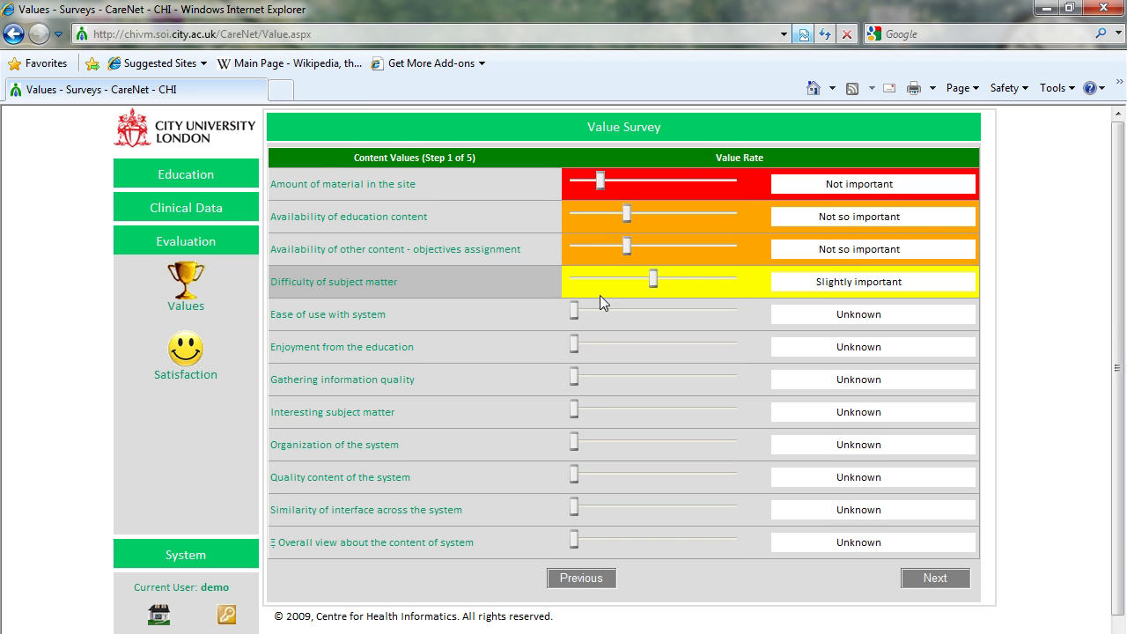
pyautogui.moveTo(580, 307); pyautogui.dragTo(741, 306)
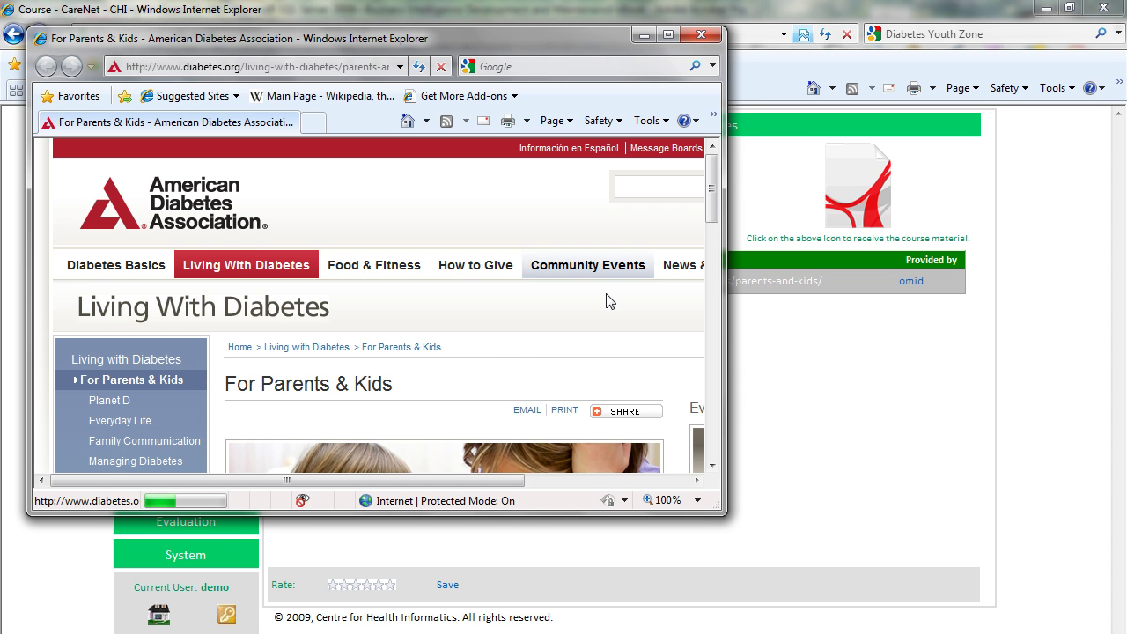
# Return to the CareNet course page from the 'For Parents & Kids' resource window
pyautogui.click(343, 596)
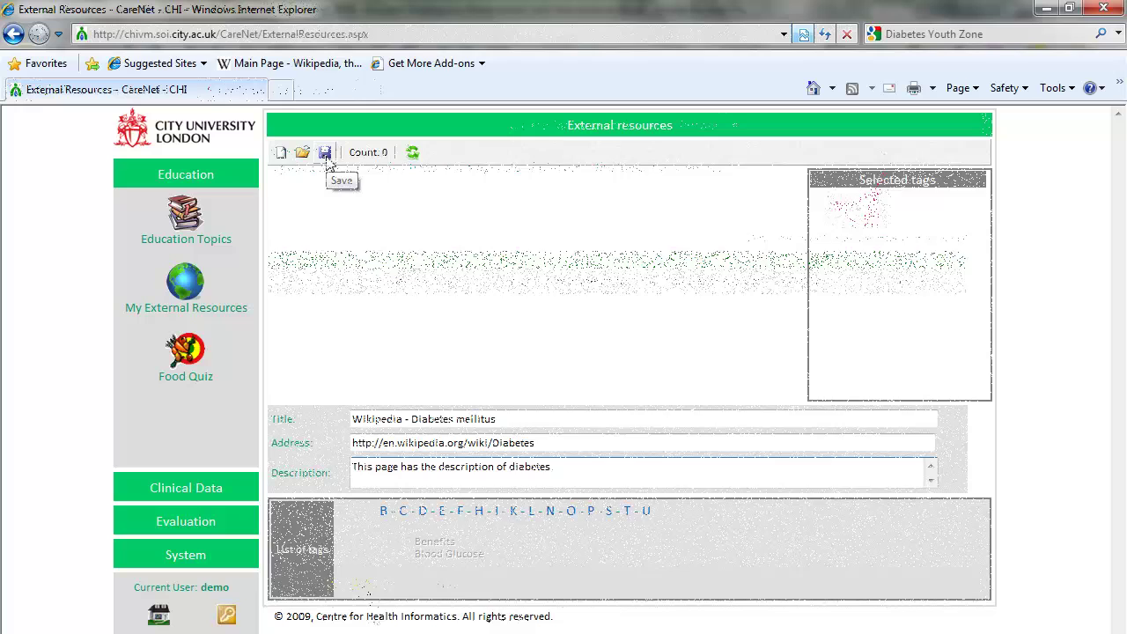
# Save the Wikipedia - Diabetes mellitus external resource with the Diabetes tag
pyautogui.click(325, 157)
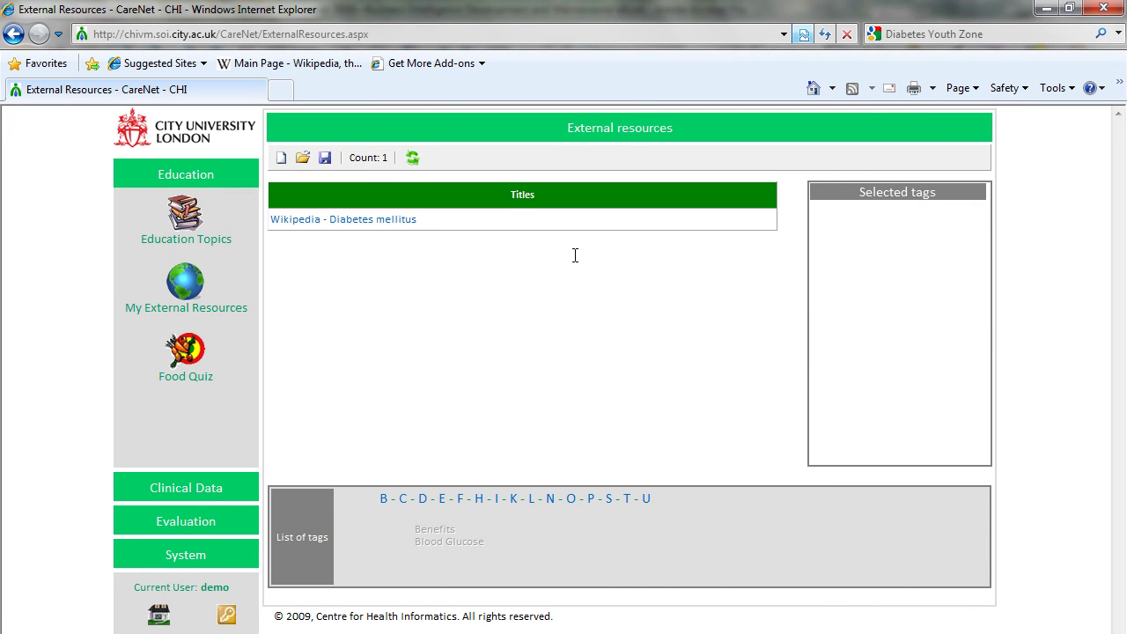
pyautogui.click(423, 512)
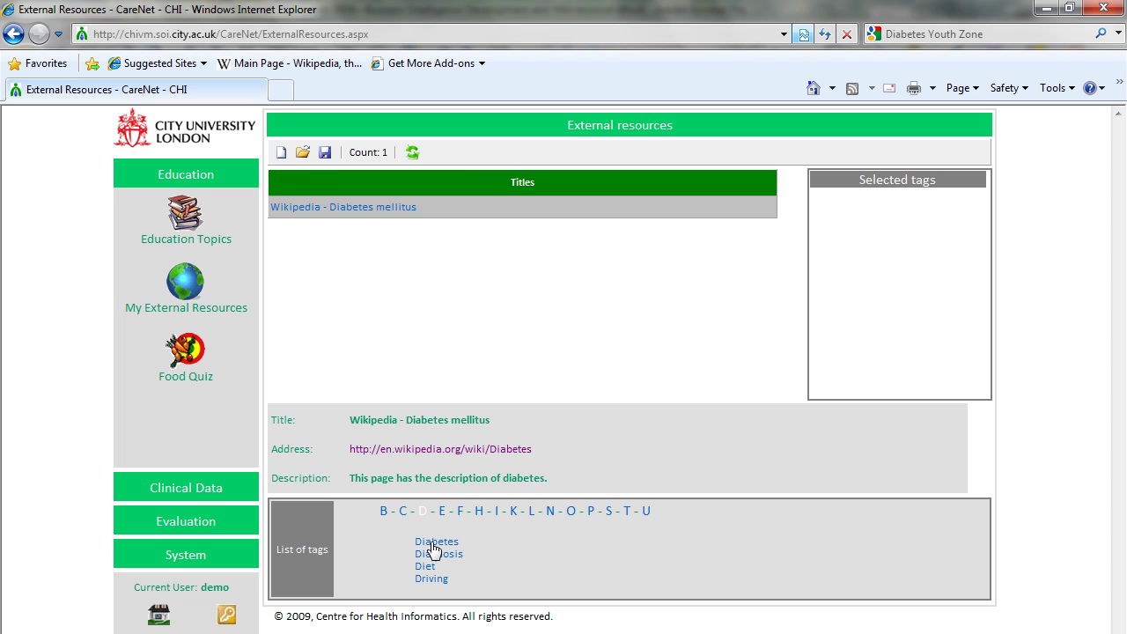
pyautogui.click(433, 543)
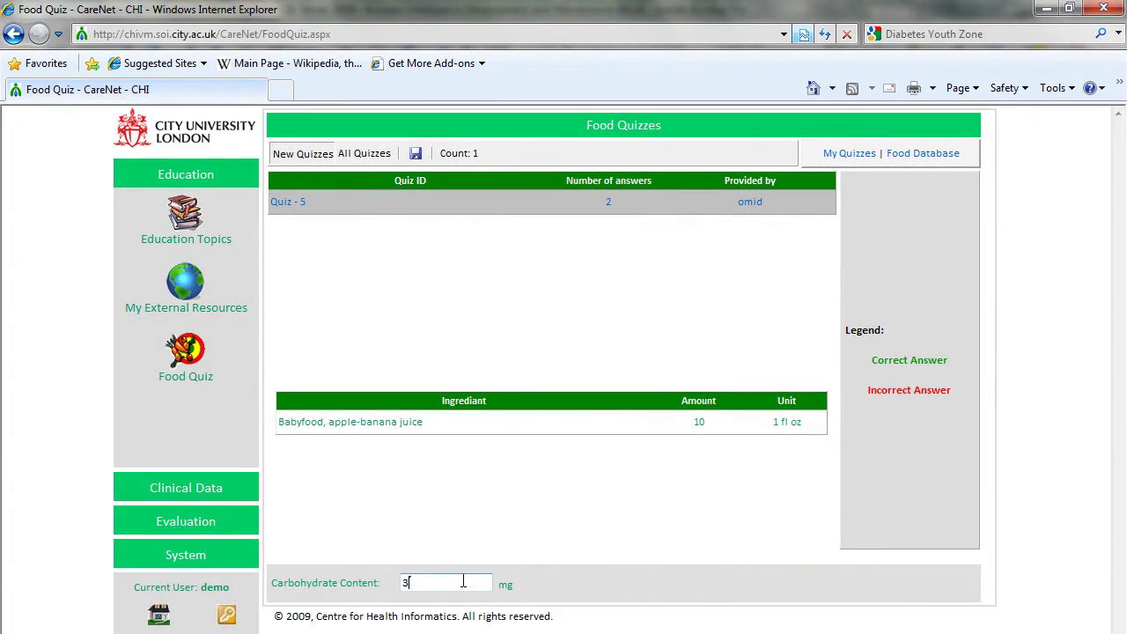
# Submit 3 mg as Quiz 5's carbohydrate content answer
pyautogui.click(416, 154)
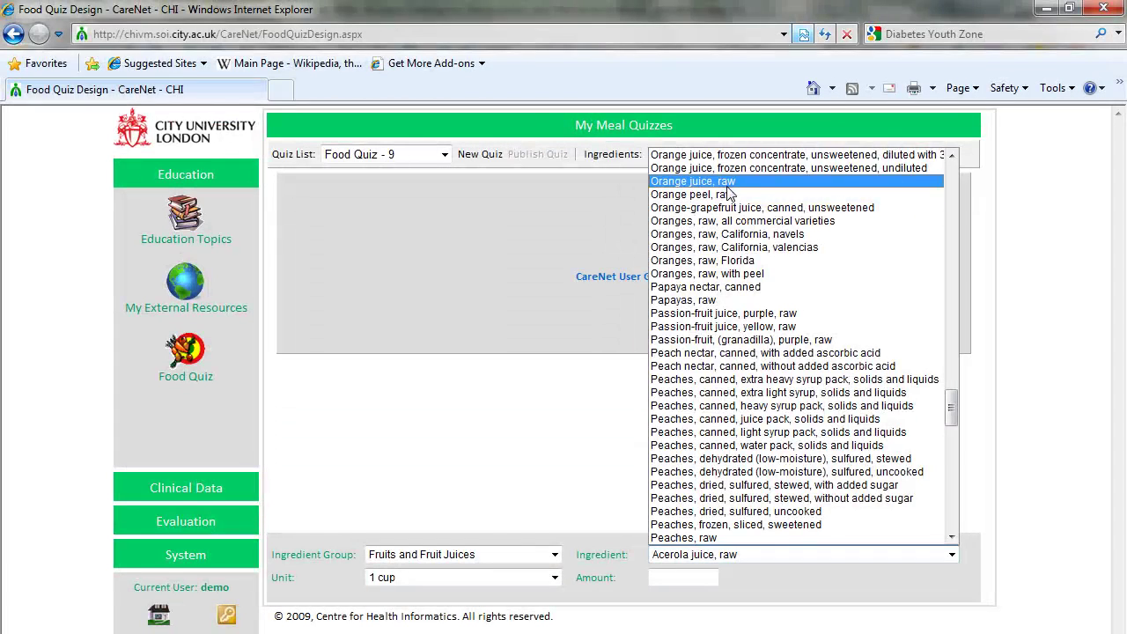
# Add raw orange juice, unit 1 cup, amount 1, to Food Quiz 9
pyautogui.click(727, 186)
pyautogui.click(472, 599)
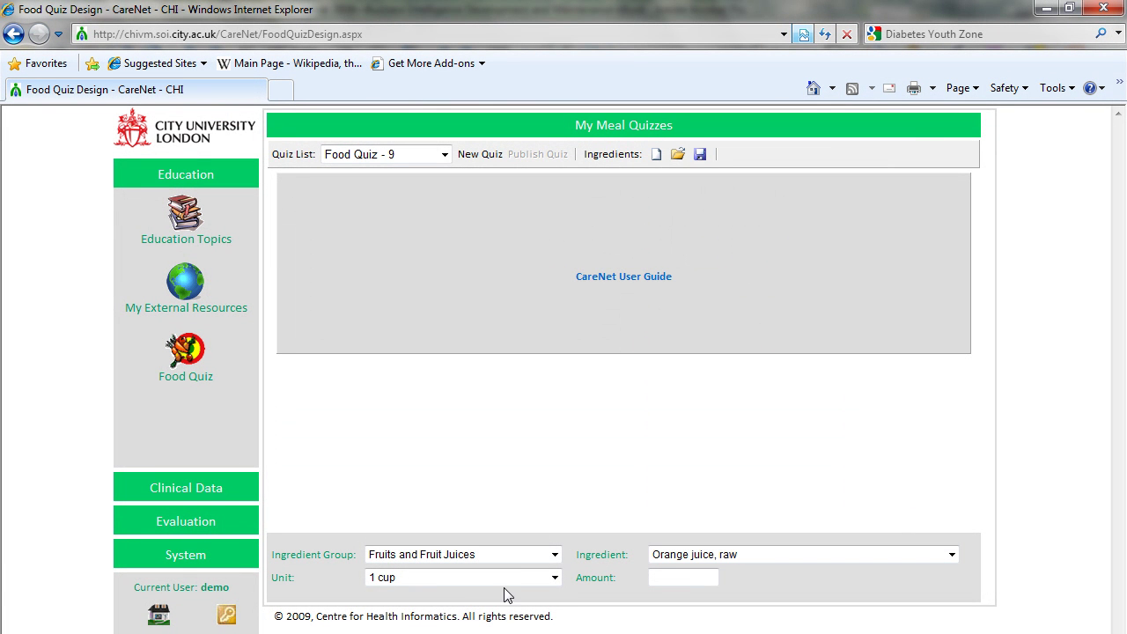
pyautogui.click(555, 579)
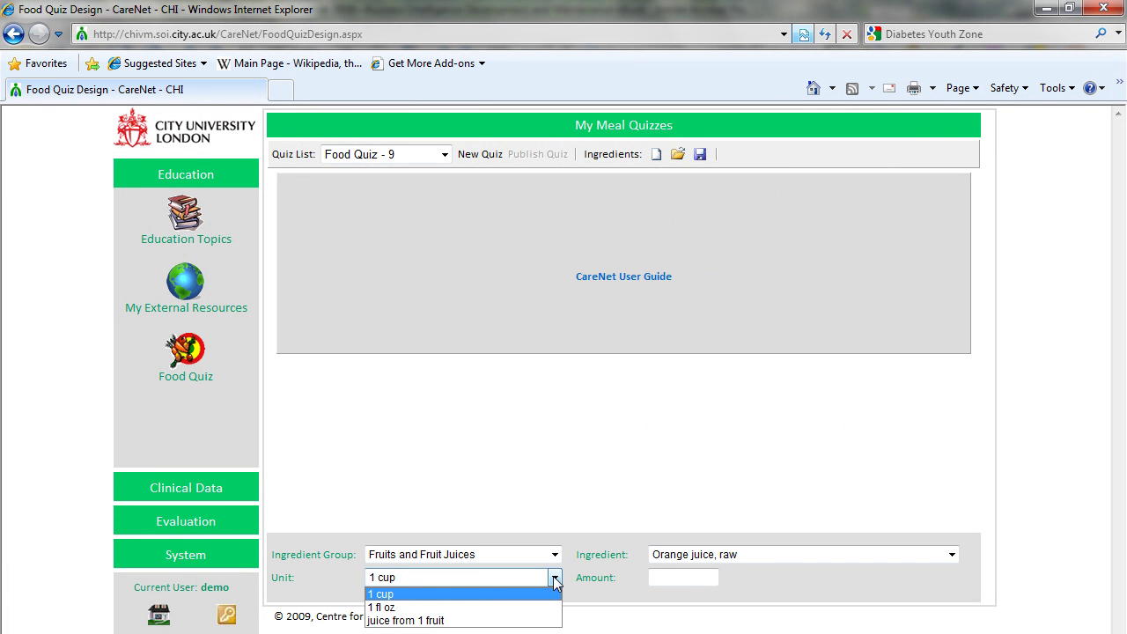
pyautogui.click(413, 598)
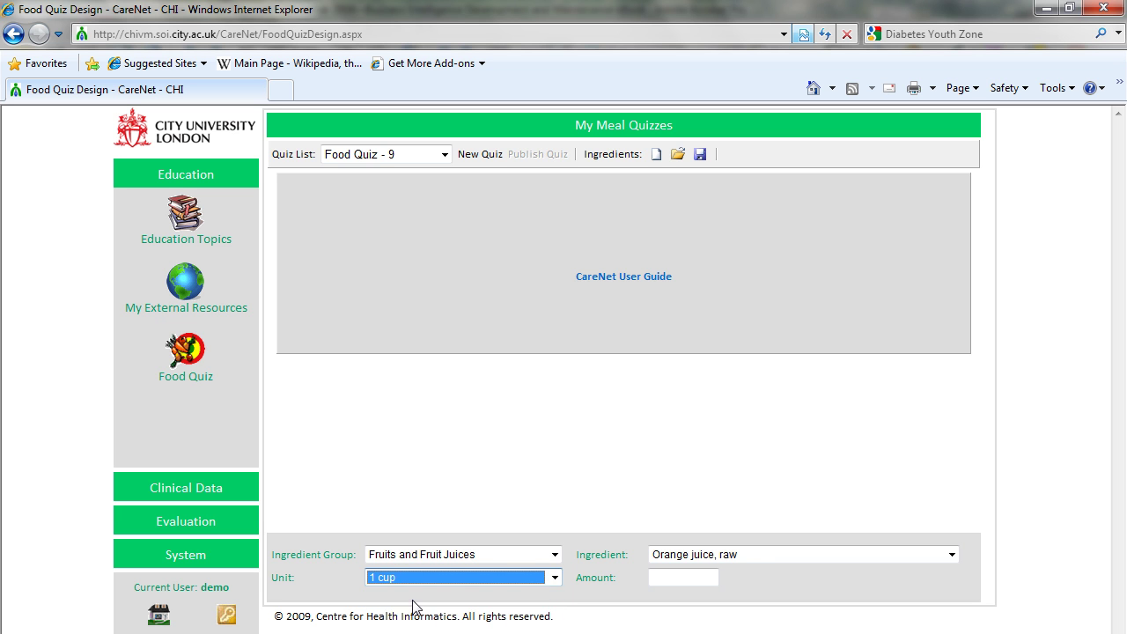
pyautogui.click(668, 578)
pyautogui.write('2')
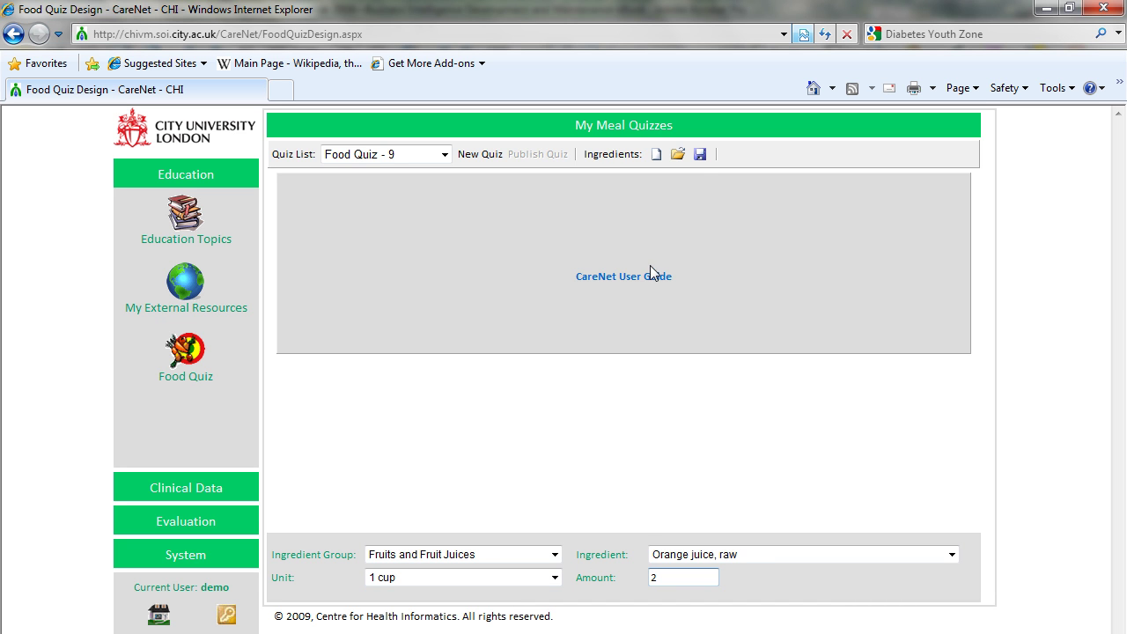
pyautogui.click(700, 155)
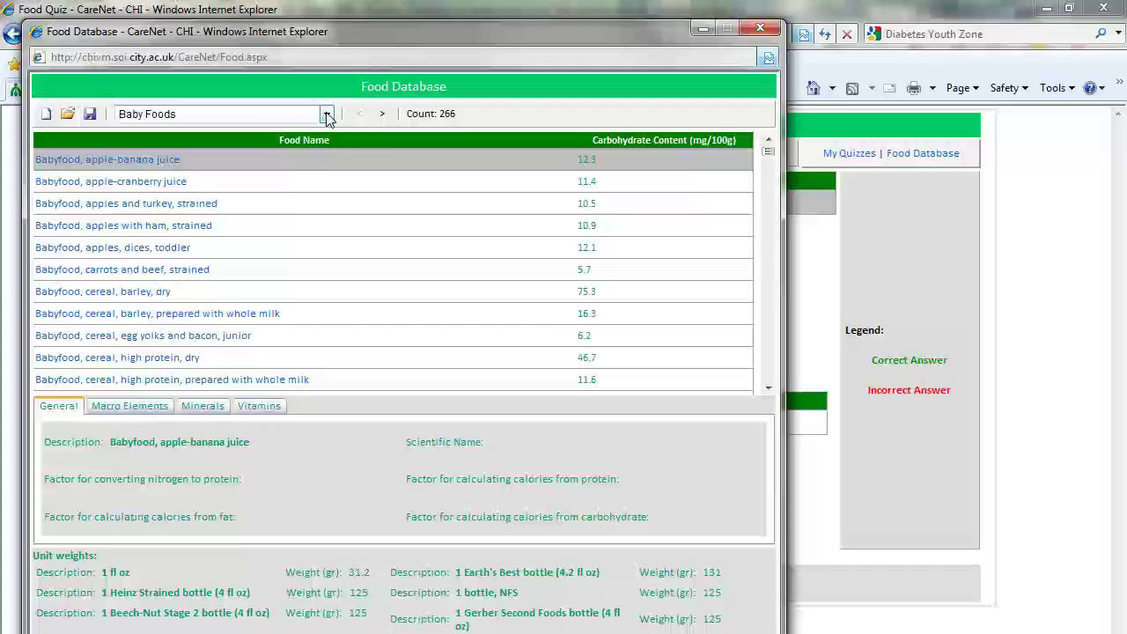
# Choose a different food category from the Food Database category dropdown
pyautogui.click(327, 115)
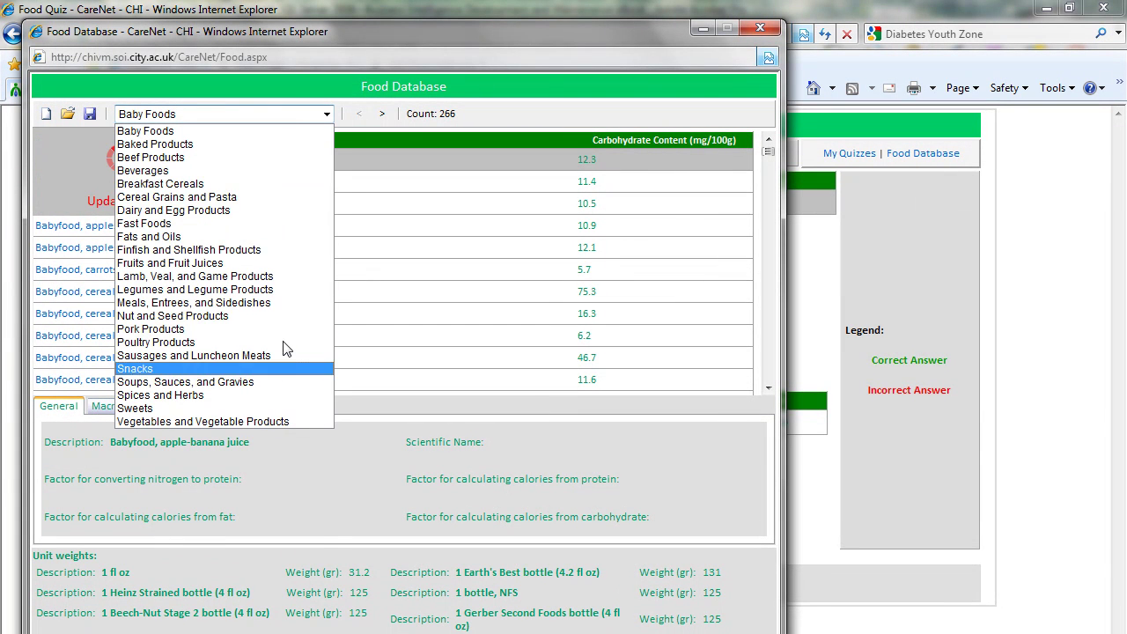
pyautogui.click(491, 114)
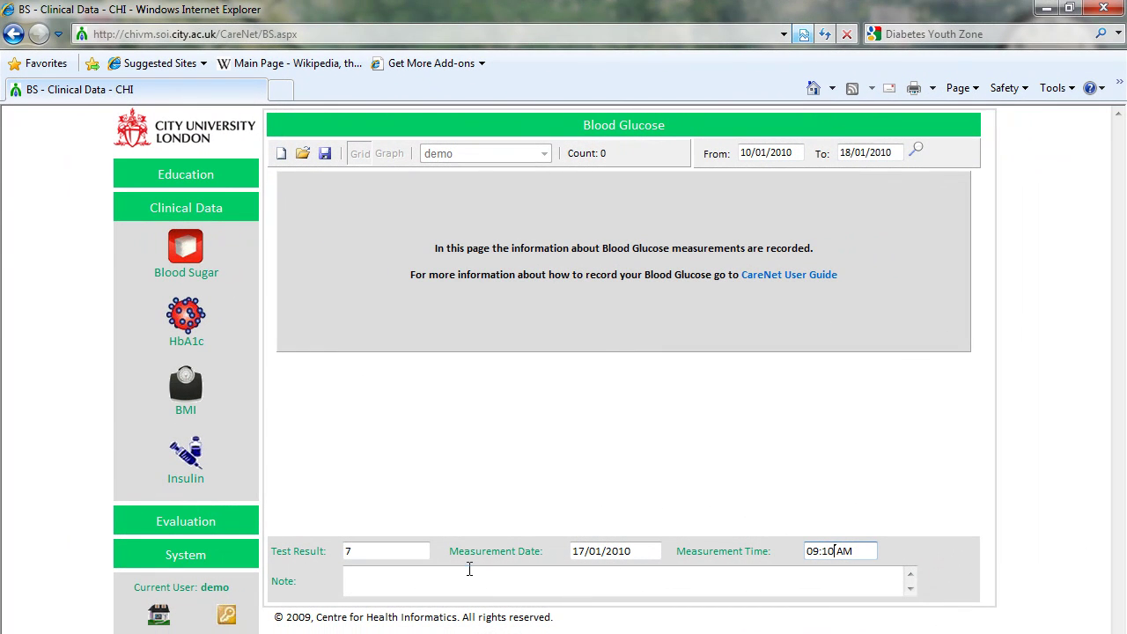
# Save the 7 mmol/l glucose reading for 17/01/2010 09:10 AM and chart the readings
pyautogui.click(469, 571)
pyautogui.write('Milk for breakfast')
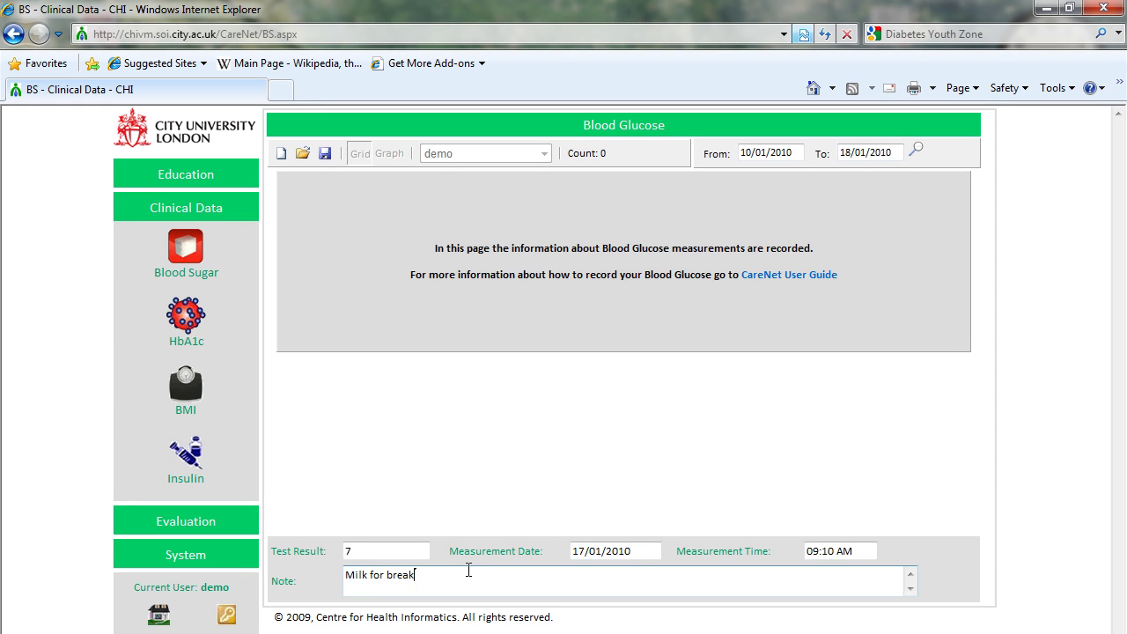
pyautogui.click(325, 154)
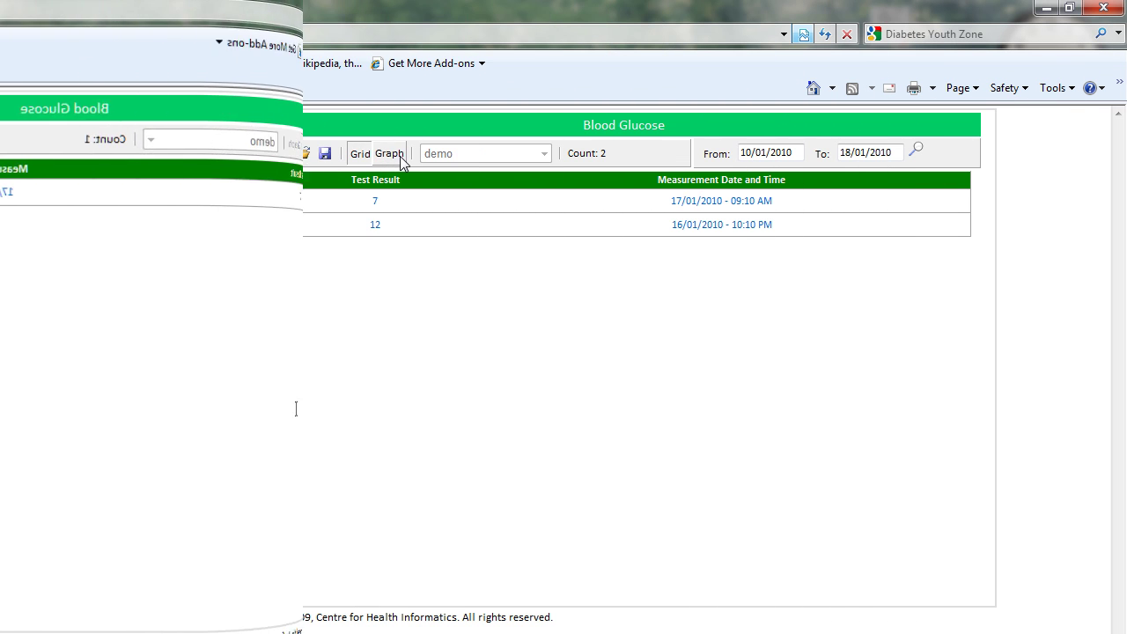
pyautogui.click(396, 155)
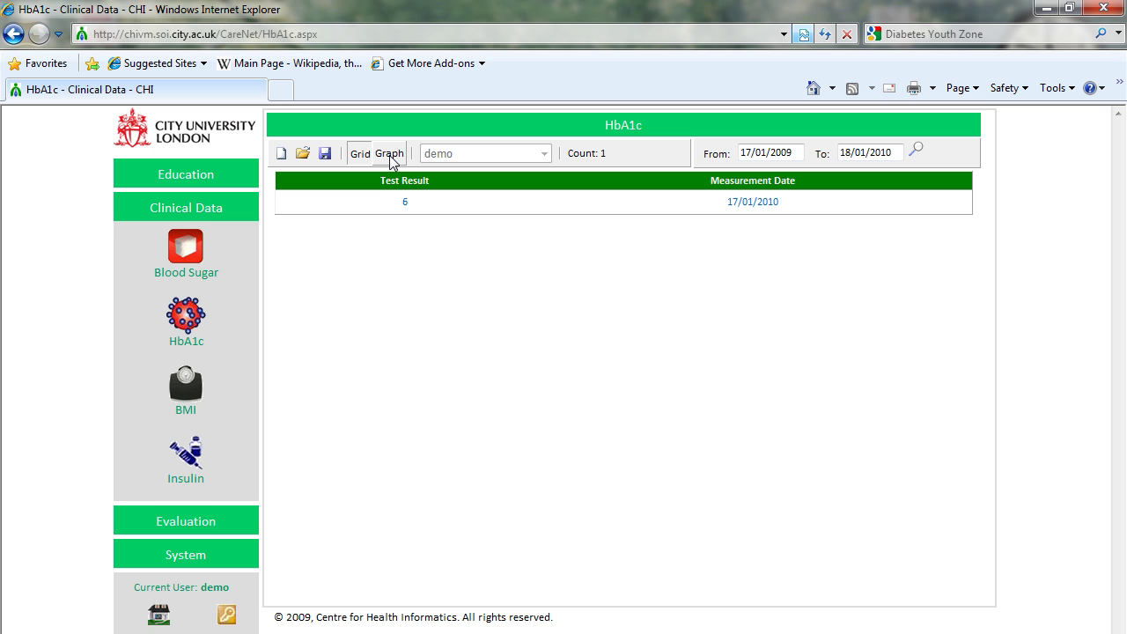
# Display the HbA1c result of 6 as a colour-banded graph
pyautogui.click(390, 155)
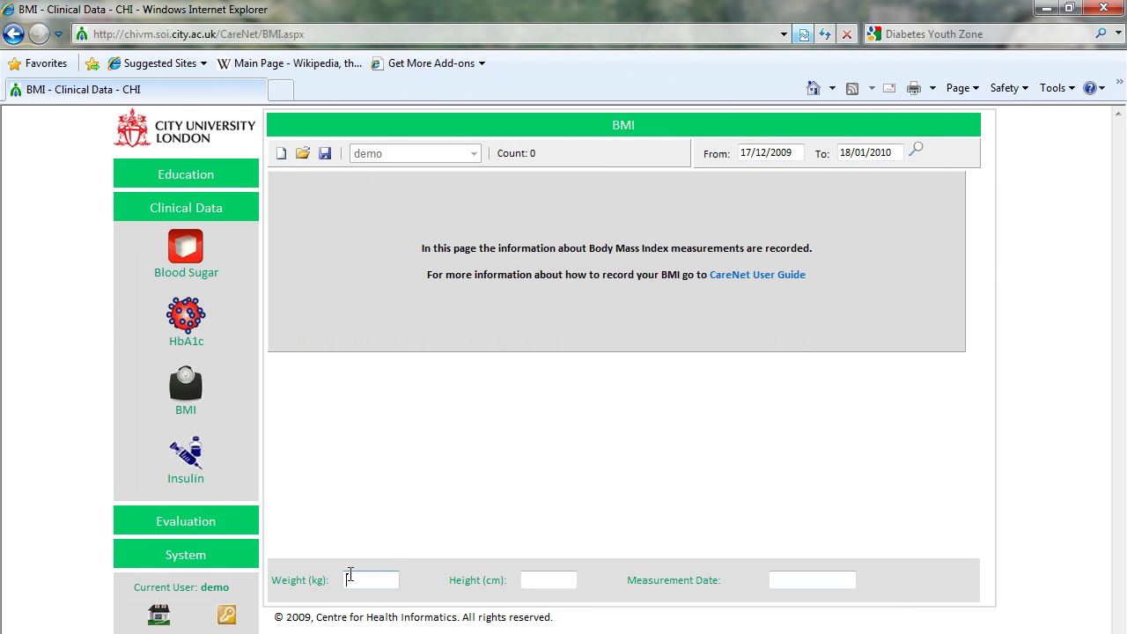
pyautogui.write('58')
# Save a BMI entry of 58 kg and 150 cm dated today, 17/01/2010
pyautogui.press('Tab')
pyautogui.write('150')
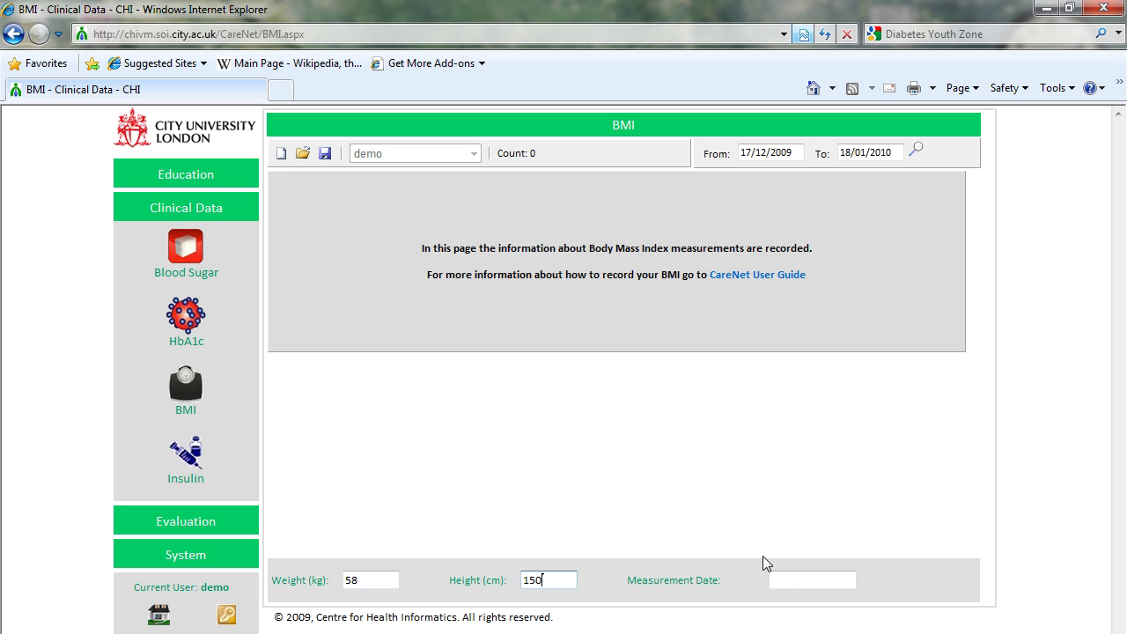
pyautogui.click(784, 575)
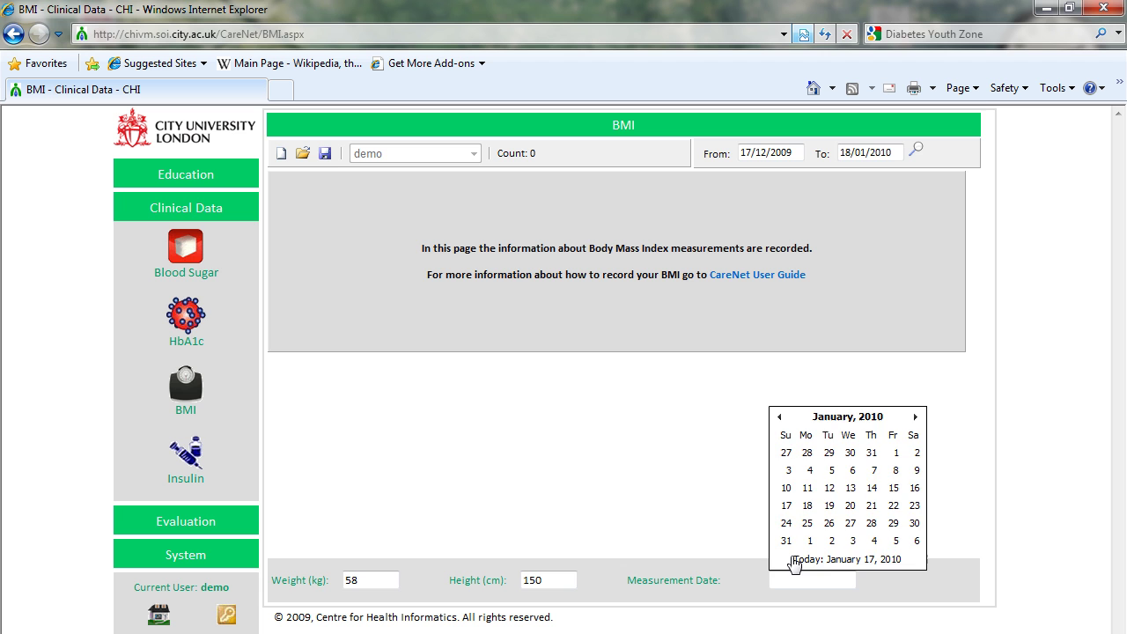
pyautogui.click(796, 562)
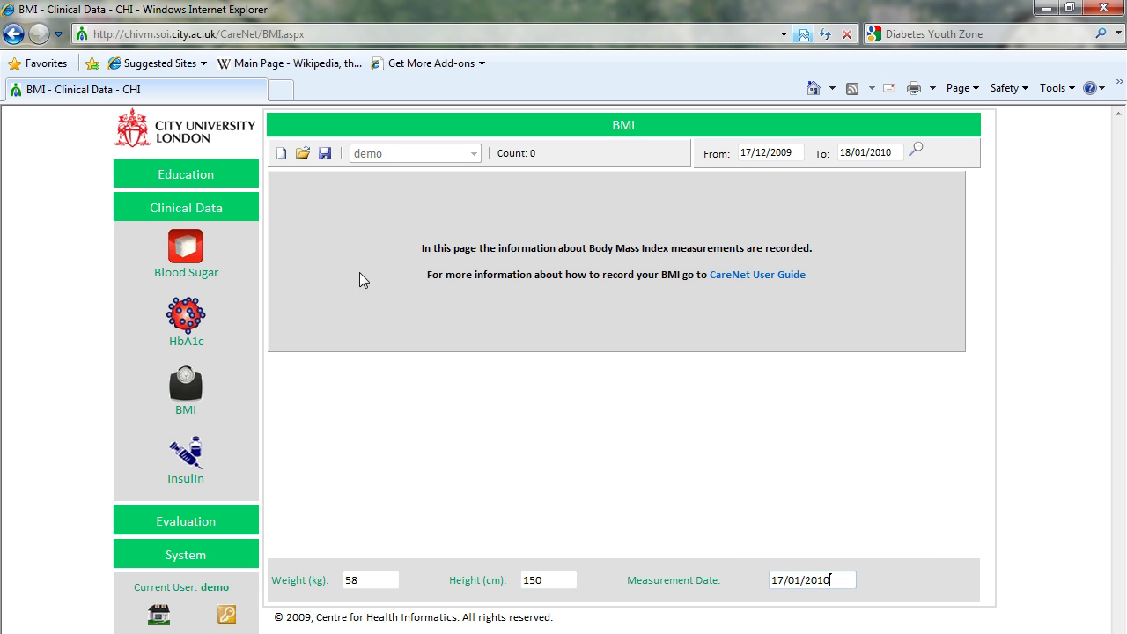
pyautogui.click(325, 154)
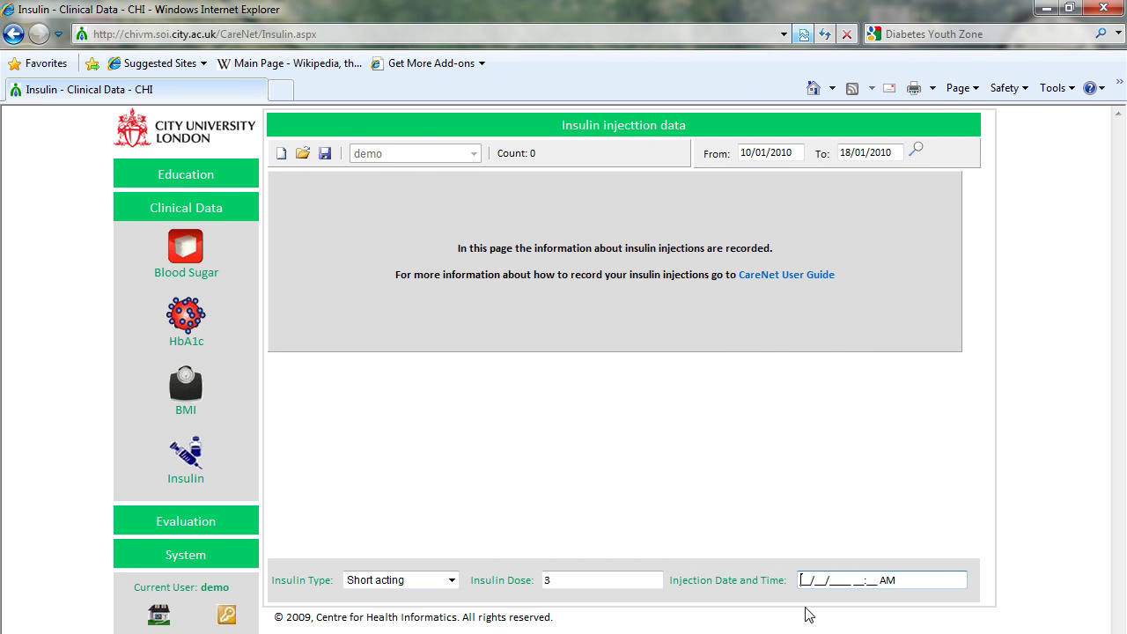
# Save a Short acting insulin dose of 3 injected 17/01/2010 at 12:10
pyautogui.write('17/')
pyautogui.write('01/20')
pyautogui.write('10 ')
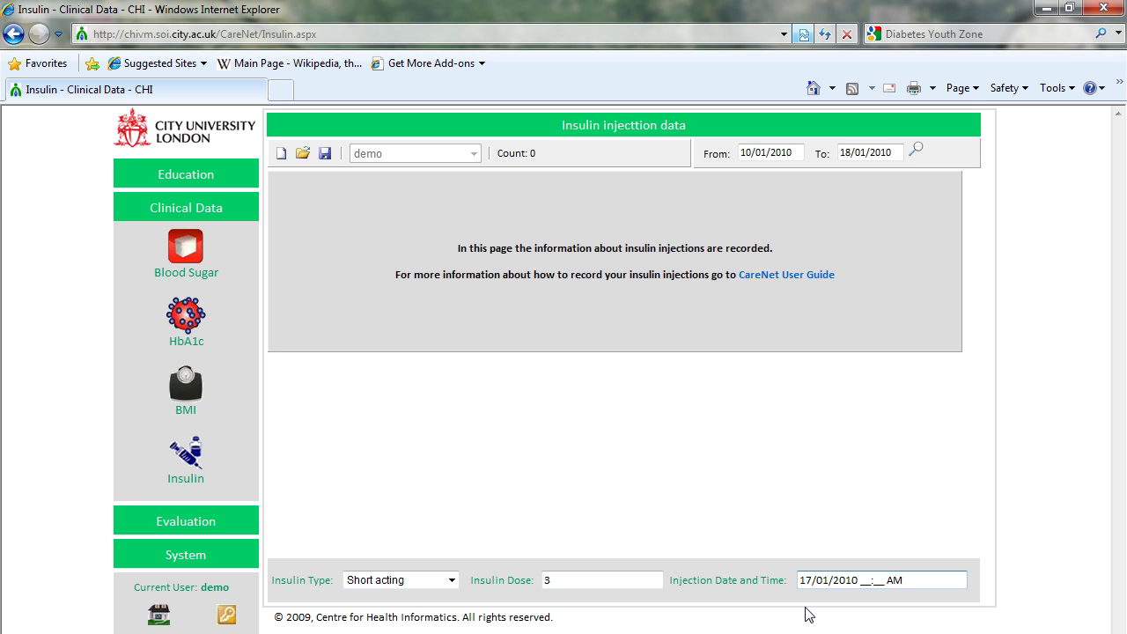
pyautogui.write('12:')
pyautogui.write('10')
pyautogui.click(324, 156)
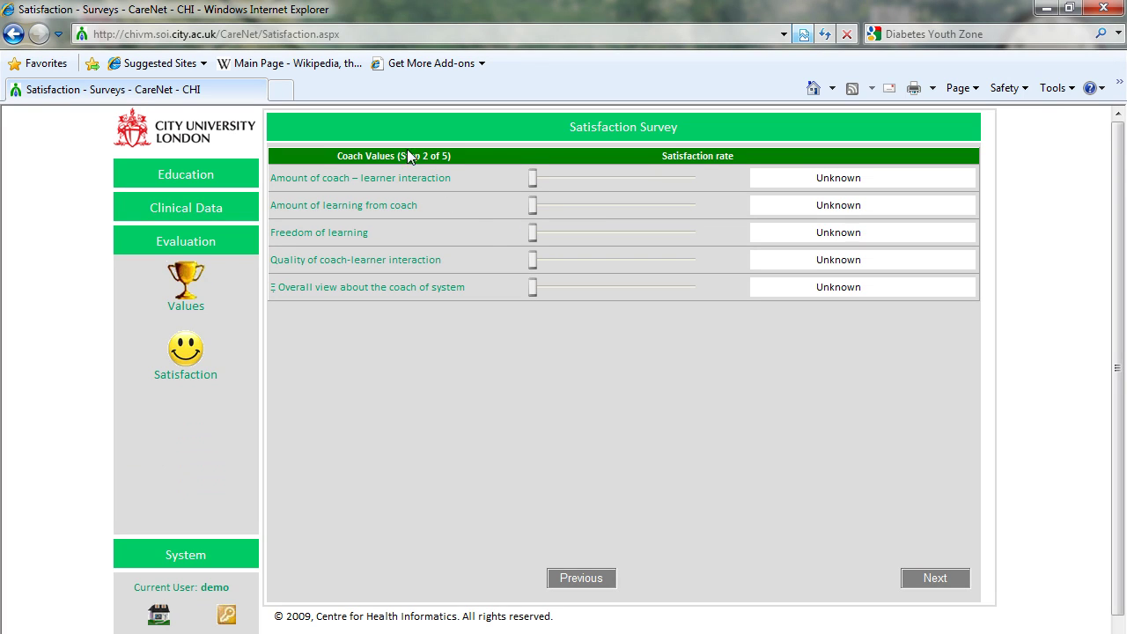
# Set the first two satisfaction sliders to Very unsatisfied and Satisfied, then advance the survey
pyautogui.click(576, 184)
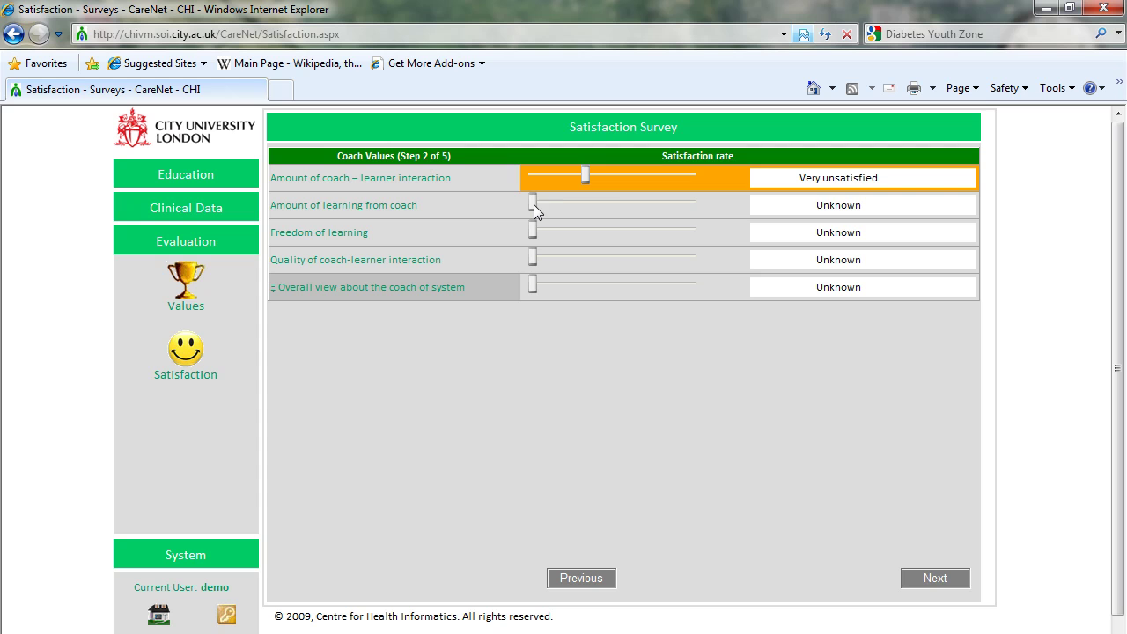
pyautogui.click(620, 204)
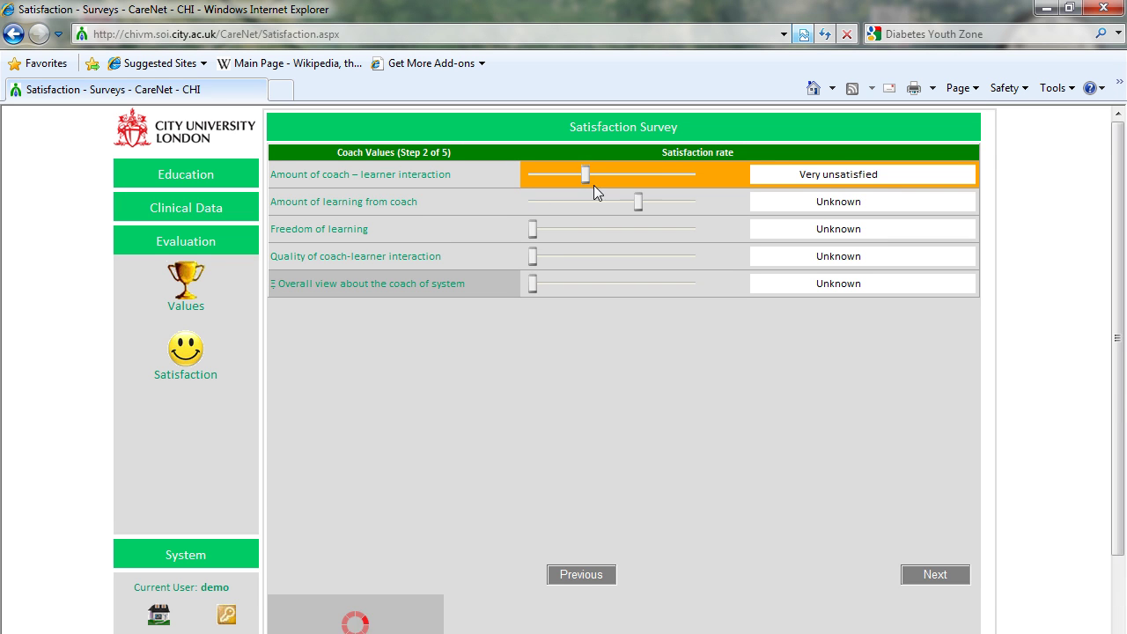
pyautogui.click(939, 583)
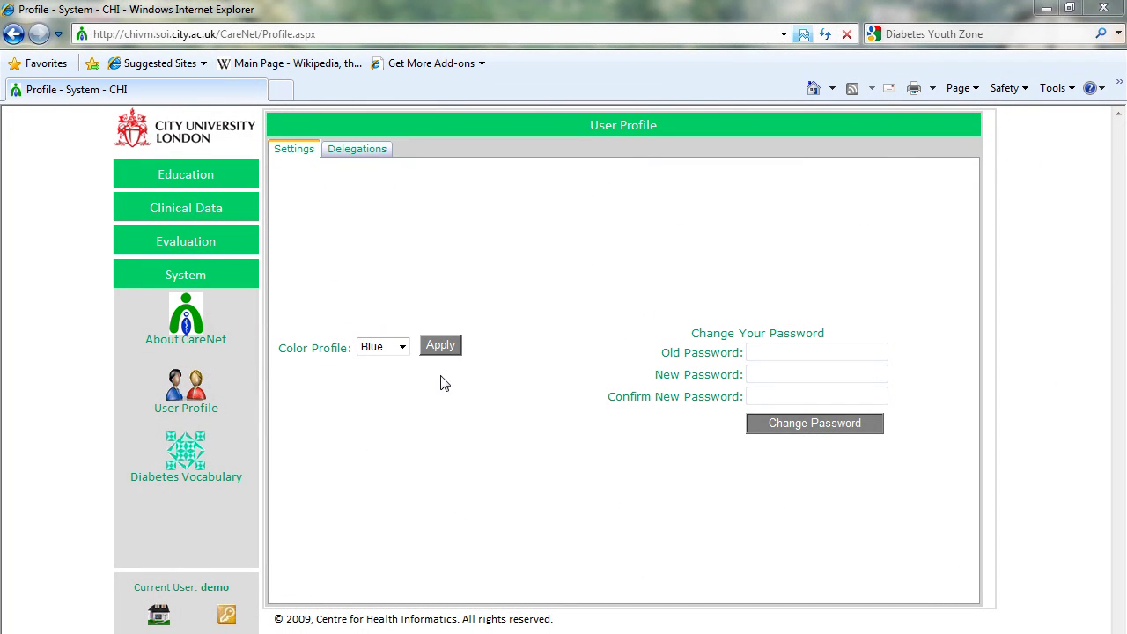
# Select Blue in the User Profile's Color Profile dropdown and apply it
pyautogui.click(397, 349)
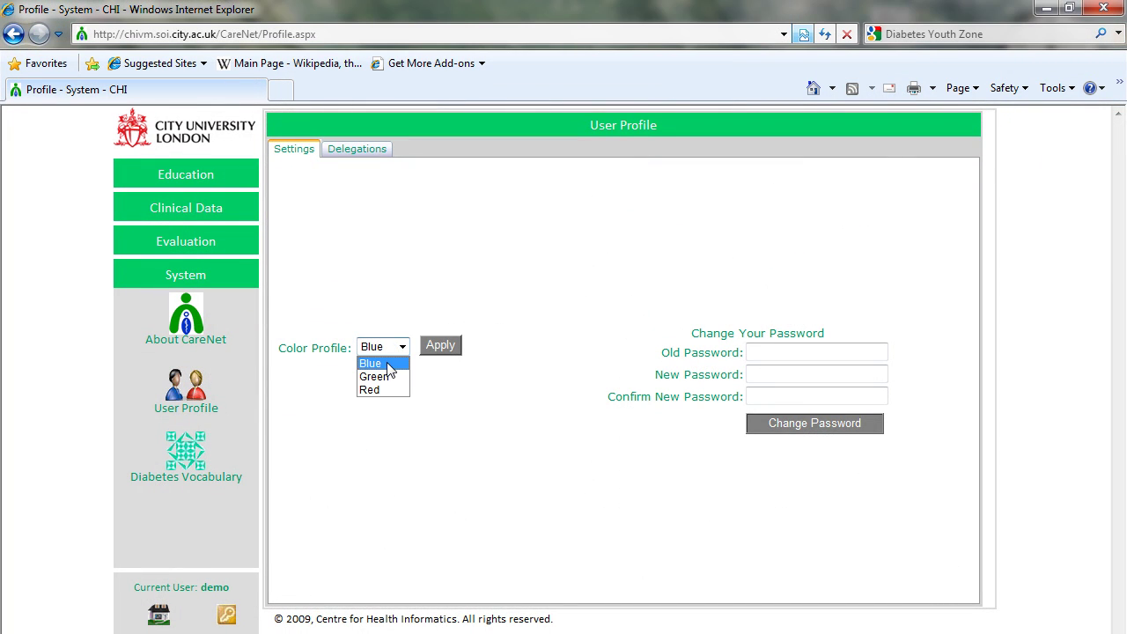
pyautogui.click(388, 367)
pyautogui.click(456, 355)
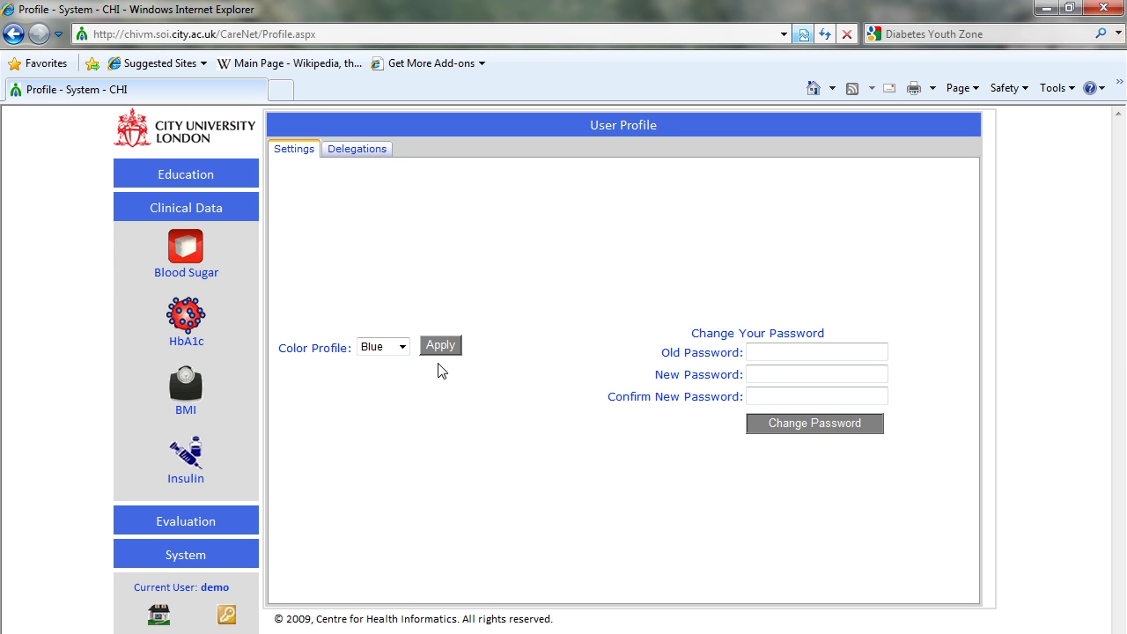
pyautogui.click(202, 553)
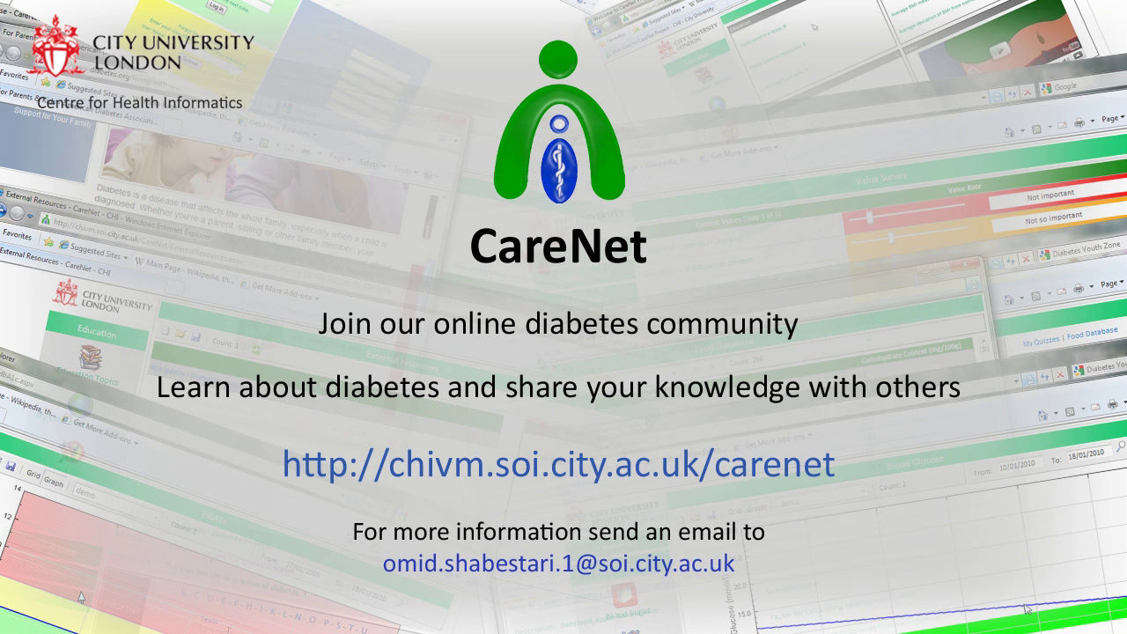